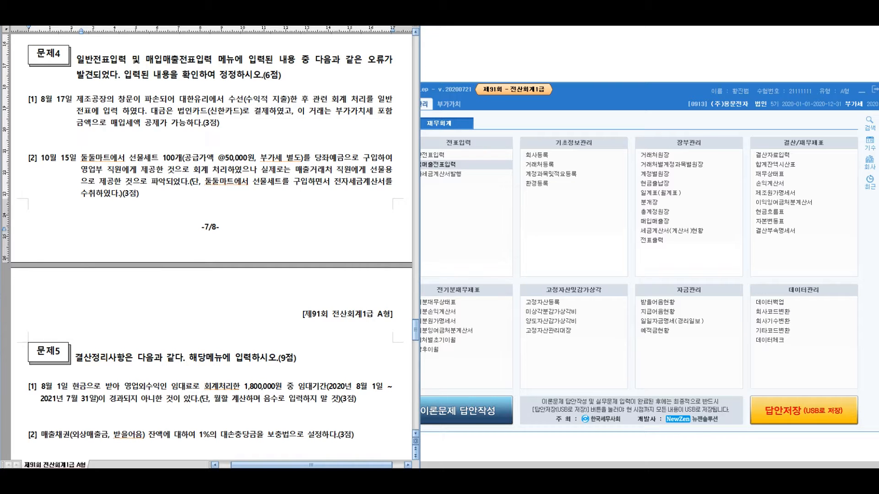
left_click(439, 164)
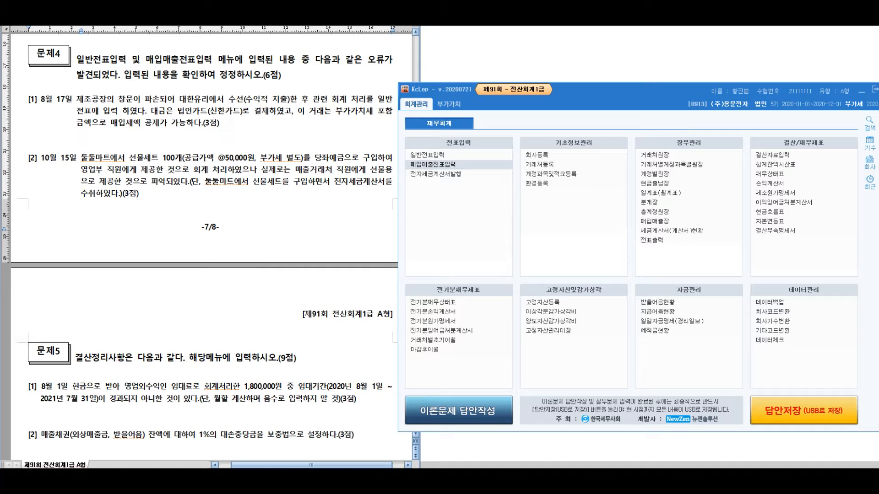
left_click(224, 123)
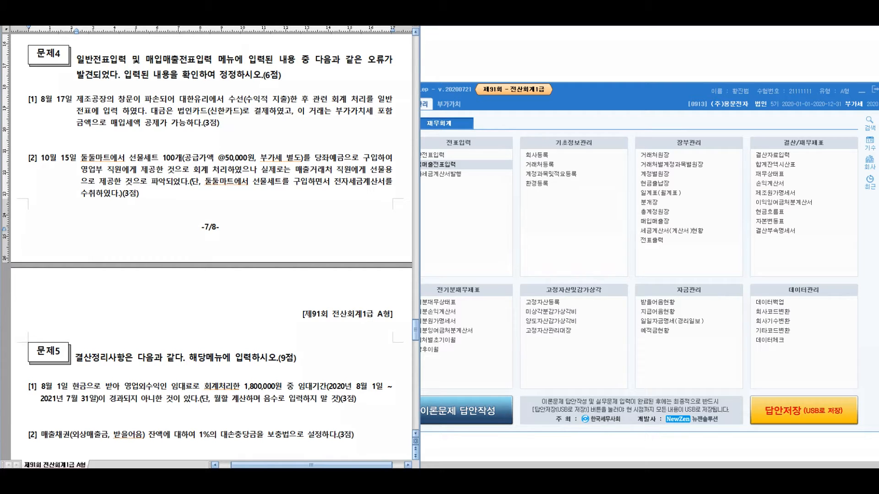
mouse_move(93, 86)
left_mouse_down()
mouse_move(104, 111)
mouse_move(50, 105)
left_mouse_up()
mouse_move(274, 92)
left_mouse_down()
mouse_move(257, 89)
mouse_move(228, 106)
left_mouse_up()
mouse_move(316, 50)
left_mouse_down()
mouse_move(298, 82)
mouse_move(366, 60)
mouse_move(373, 96)
left_mouse_up()
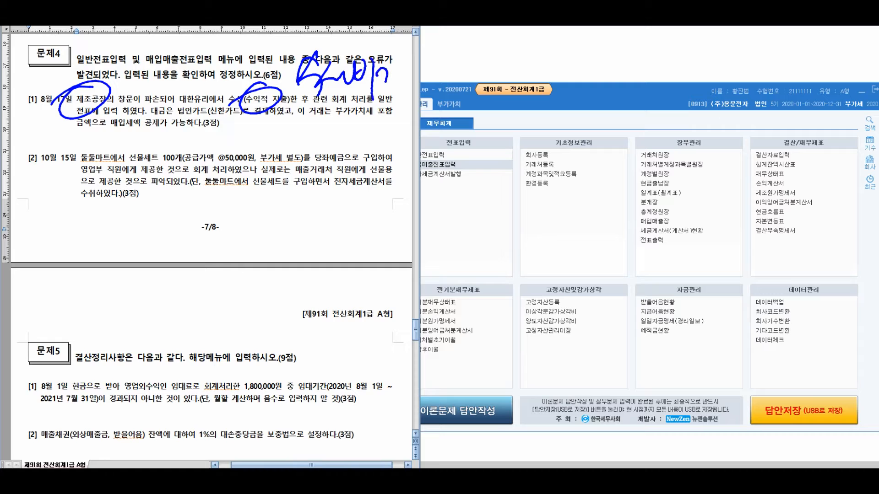
left_click_drag(399, 64, 397, 97)
left_click_drag(436, 72, 437, 86)
mouse_move(169, 87)
left_mouse_down()
mouse_move(127, 130)
mouse_move(92, 203)
mouse_move(129, 200)
left_mouse_up()
mouse_move(142, 193)
left_mouse_down()
mouse_move(147, 226)
mouse_move(172, 201)
mouse_move(186, 215)
mouse_move(208, 203)
mouse_move(216, 223)
left_mouse_up()
mouse_move(143, 259)
left_mouse_down()
mouse_move(156, 283)
mouse_move(176, 247)
left_mouse_up()
mouse_move(175, 244)
left_mouse_down()
mouse_move(186, 267)
mouse_move(208, 275)
left_mouse_up()
mouse_move(219, 270)
left_mouse_down()
mouse_move(137, 208)
mouse_move(275, 213)
left_mouse_up()
mouse_move(241, 237)
left_mouse_down()
mouse_move(273, 232)
mouse_move(269, 209)
mouse_move(308, 210)
left_mouse_up()
left_click_drag(325, 175, 329, 215)
left_click_drag(336, 179, 347, 206)
left_click_drag(347, 180, 356, 192)
mouse_move(349, 193)
left_mouse_down()
mouse_move(361, 203)
mouse_move(364, 196)
left_mouse_up()
left_click_drag(361, 184, 410, 196)
mouse_move(412, 187)
left_mouse_down()
mouse_move(417, 207)
mouse_move(435, 197)
left_mouse_up()
left_click_drag(420, 203, 439, 212)
left_click_drag(424, 182, 435, 194)
left_click_drag(438, 178, 467, 193)
left_click_drag(435, 201, 468, 190)
left_click_drag(325, 223, 341, 231)
mouse_move(323, 264)
left_mouse_down()
mouse_move(348, 241)
mouse_move(353, 268)
left_mouse_up()
left_click_drag(368, 231, 371, 261)
left_click_drag(375, 258, 376, 283)
left_click_drag(389, 236, 389, 238)
left_click_drag(404, 269, 428, 284)
left_click_drag(412, 254, 425, 279)
left_click(440, 278)
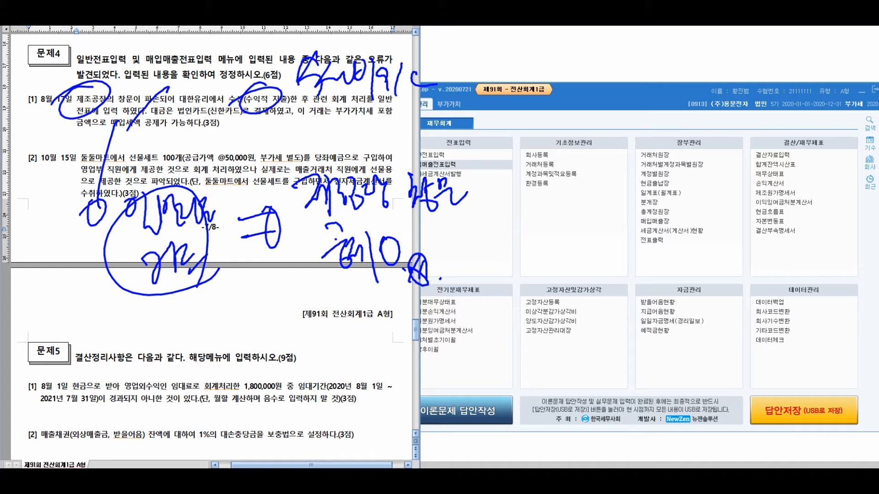
left_click_drag(476, 226, 507, 224)
mouse_move(474, 243)
left_mouse_down()
mouse_move(509, 241)
mouse_move(490, 242)
left_mouse_up()
left_click_drag(491, 216, 493, 256)
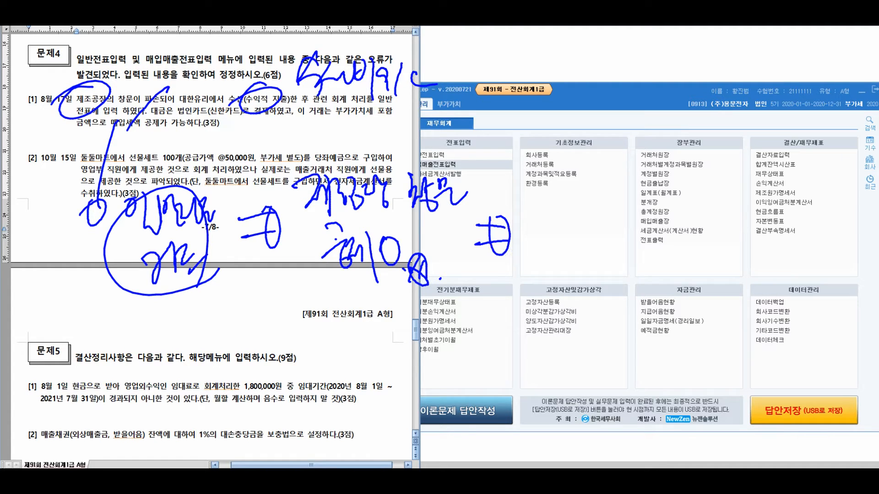
left_click_drag(492, 98, 509, 101)
mouse_move(485, 122)
left_mouse_down()
mouse_move(508, 142)
mouse_move(519, 140)
left_mouse_up()
left_click_drag(515, 110, 535, 140)
mouse_move(542, 114)
left_mouse_down()
mouse_move(554, 128)
mouse_move(556, 112)
mouse_move(581, 117)
left_mouse_up()
left_click_drag(585, 108, 588, 139)
mouse_move(627, 103)
left_mouse_down()
mouse_move(618, 126)
mouse_move(639, 131)
left_mouse_up()
mouse_move(644, 115)
left_mouse_down()
mouse_move(650, 135)
mouse_move(659, 128)
left_mouse_up()
left_click_drag(663, 103, 672, 127)
mouse_move(675, 110)
left_mouse_down()
mouse_move(682, 139)
mouse_move(695, 115)
left_mouse_up()
left_click_drag(684, 119, 707, 131)
left_click_drag(643, 156, 641, 176)
left_click_drag(648, 151, 677, 175)
left_click_drag(678, 149, 695, 187)
left_click_drag(623, 185, 707, 164)
left_click_drag(700, 109, 698, 208)
left_click_drag(601, 197, 600, 251)
mouse_move(609, 209)
left_mouse_down()
mouse_move(608, 242)
mouse_move(618, 250)
left_mouse_up()
mouse_move(593, 271)
left_mouse_down()
mouse_move(586, 303)
mouse_move(574, 309)
left_mouse_up()
left_click_drag(578, 305, 609, 293)
mouse_move(612, 296)
left_mouse_down()
mouse_move(612, 355)
mouse_move(617, 326)
left_mouse_up()
mouse_move(614, 316)
left_mouse_down()
mouse_move(641, 304)
mouse_move(643, 335)
left_mouse_up()
left_click_drag(596, 270, 644, 352)
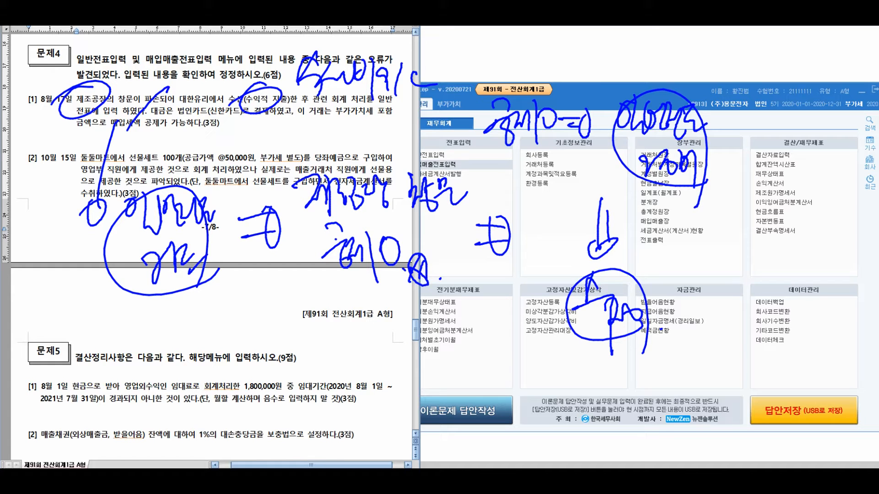
key("Escape")
Open general voucher entry (일반전표입력) for August 17 and examine the factory glass repair entry
left_click(442, 156)
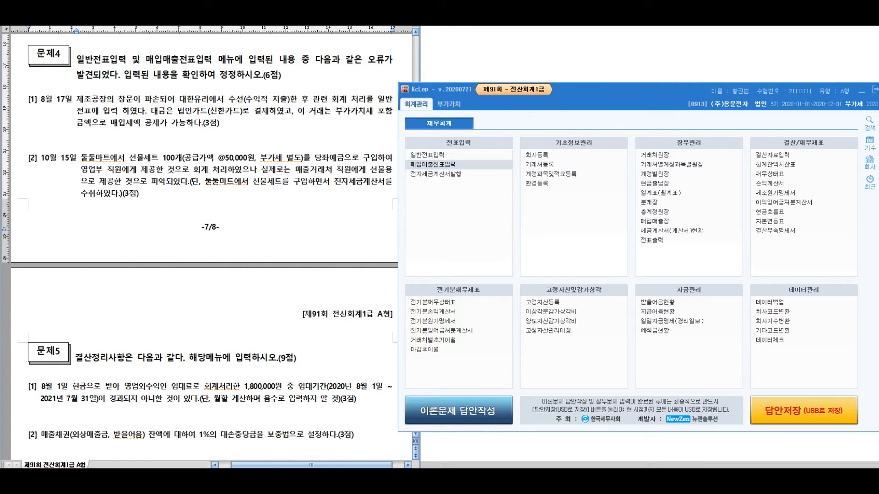
left_click(442, 155)
type("8")
key("Return")
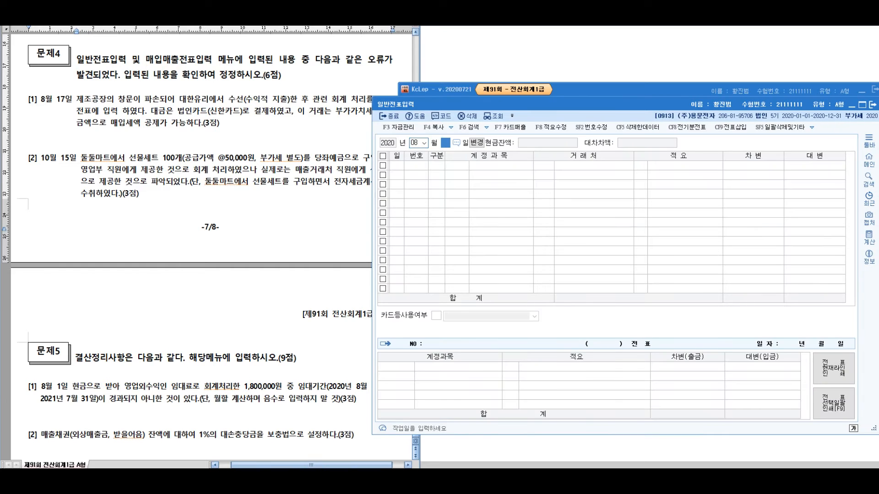
type("17")
key("Return")
left_click(457, 175)
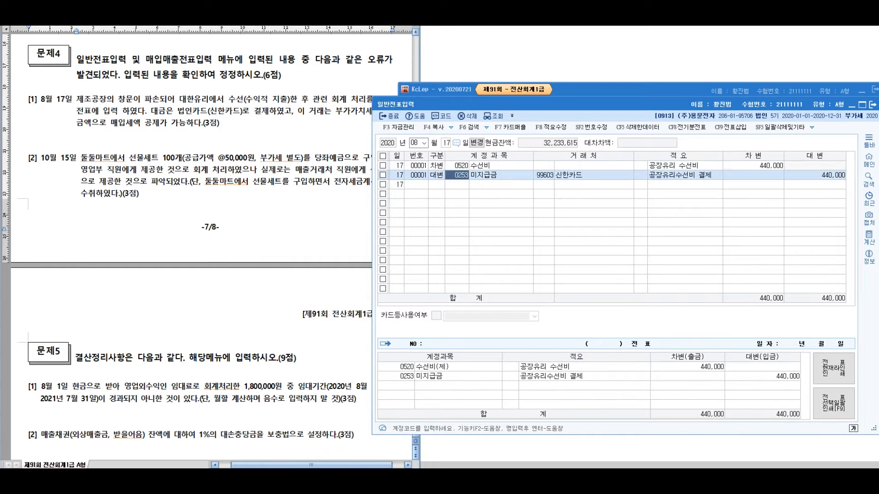
left_click(437, 184)
left_click(457, 166)
left_click(457, 176)
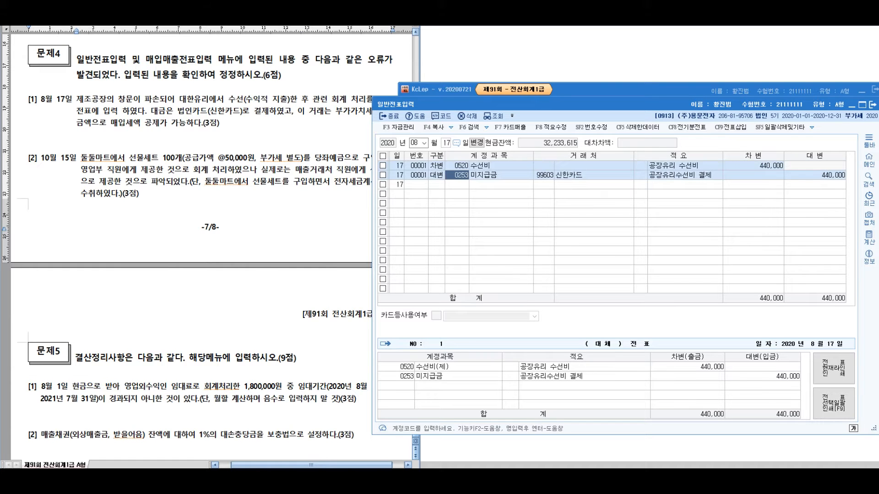
key("Escape")
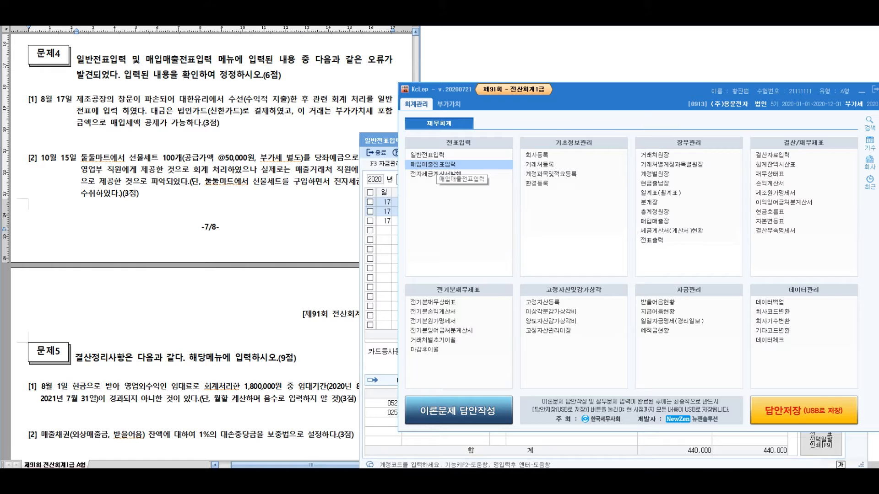
Open purchase and sales voucher entry (매입매출전표입력) for August 17
left_click(434, 165)
type("08")
key("Return")
type("17")
key("Return")
left_click_drag(461, 88, 423, 101)
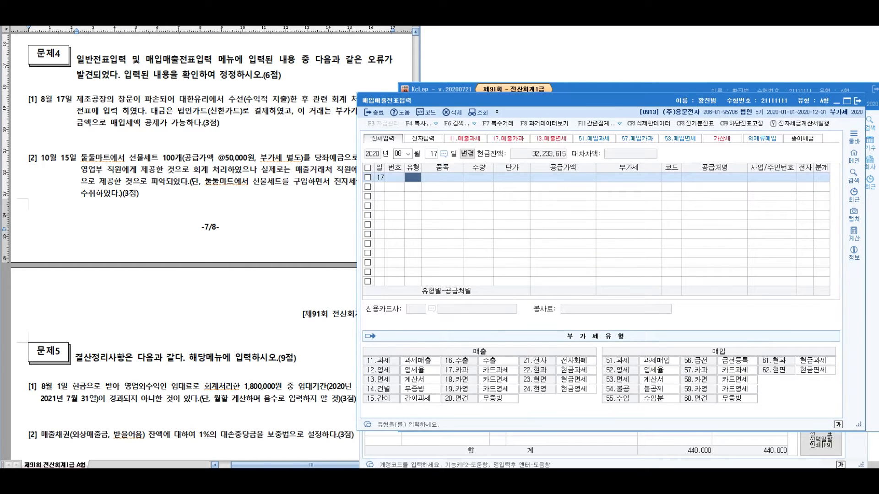
Start a card-taxable purchase entry (57.카과) with 수선 as the item
type("57")
key("Return")
key("Hangul")
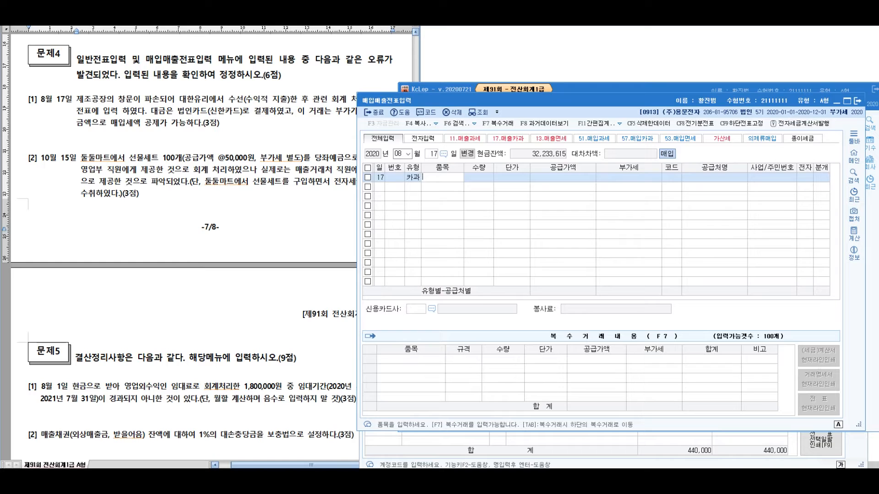
type("수서ㄴ")
key("Return")
key("Return")
key("Return")
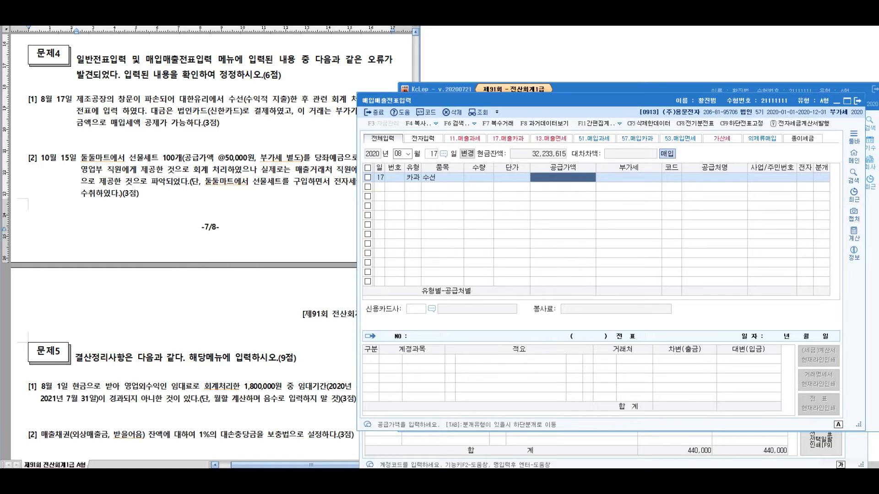
Enter a supply value of 400,000 with its VAT and set the supplier to 대한유리
type("400000")
key("Return")
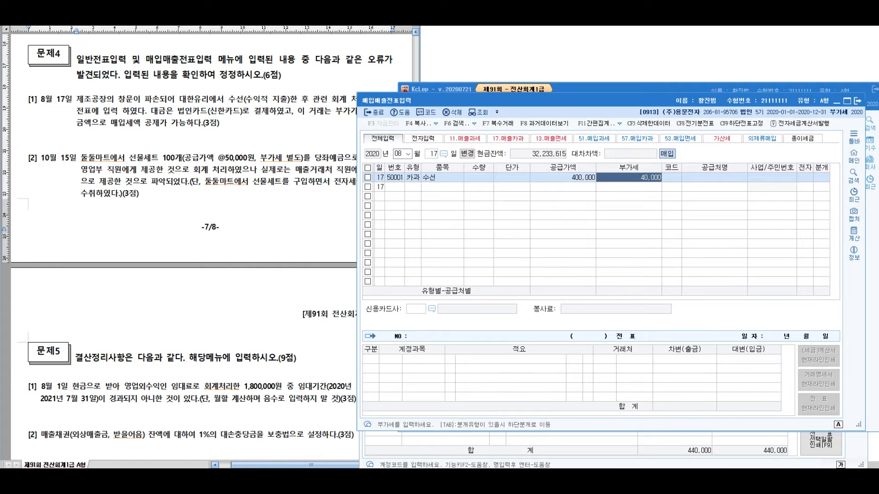
key("Return")
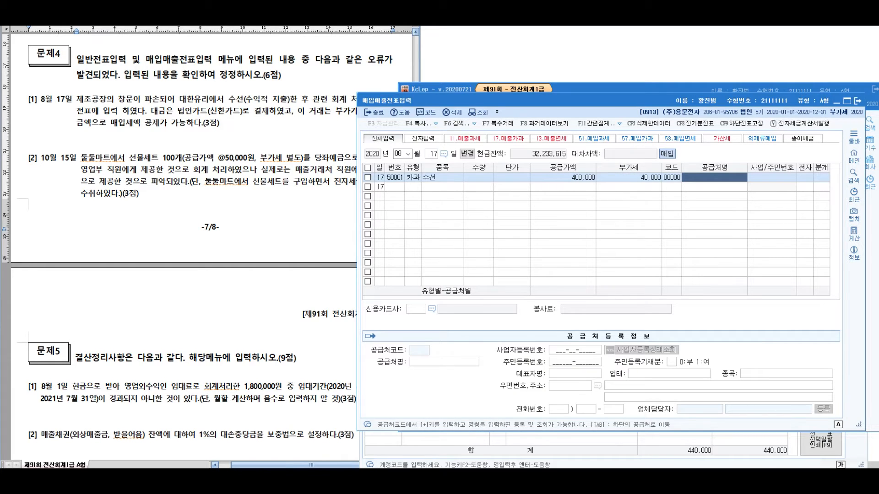
type("ㄷ")
key("BackSpace")
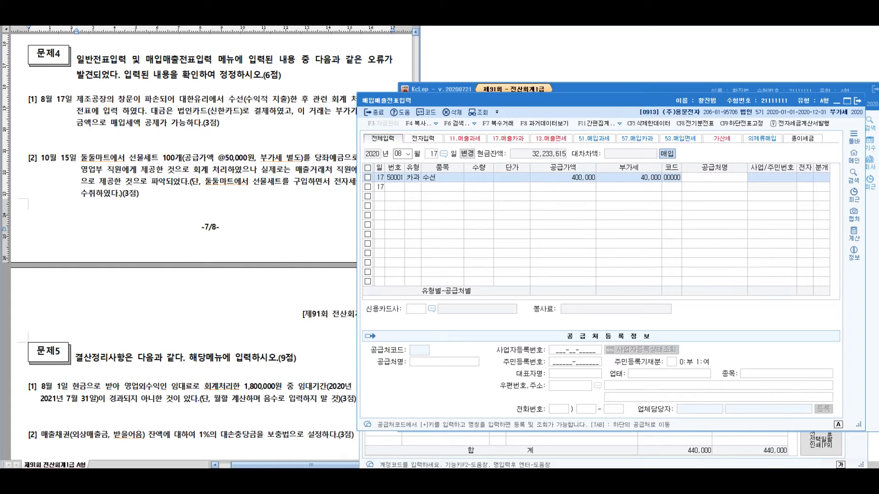
type("대한유리")
key("Return")
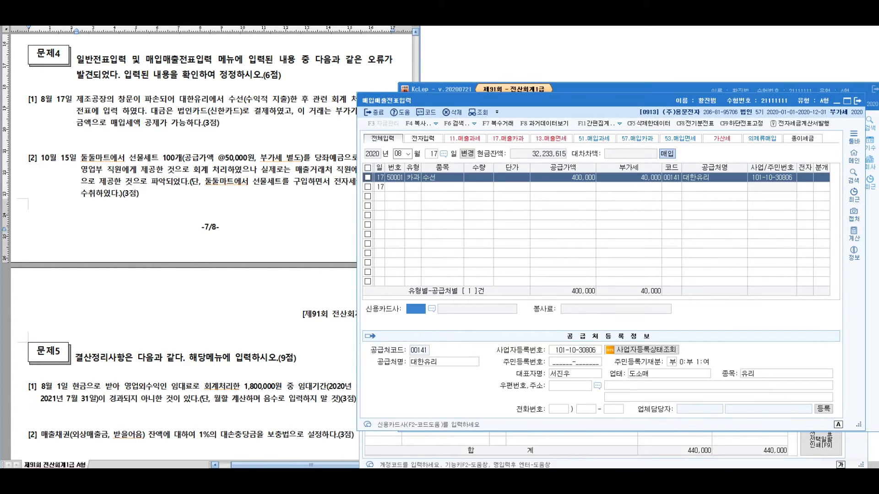
Look up the card companies and assign 신한카드 as the credit card for the purchase
key("F2")
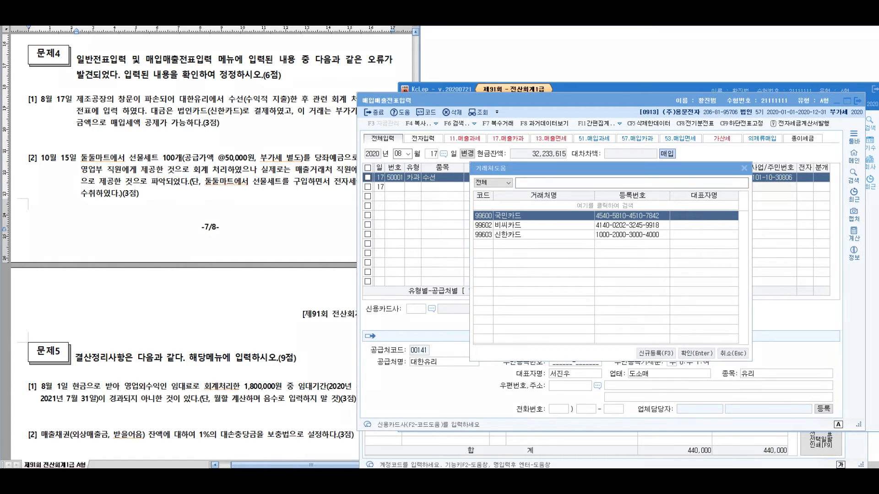
mouse_move(425, 146)
left_mouse_down()
mouse_move(395, 158)
mouse_move(368, 209)
left_mouse_up()
left_click_drag(508, 214, 462, 252)
mouse_move(251, 75)
left_mouse_down()
mouse_move(214, 126)
mouse_move(231, 77)
left_mouse_up()
key("Down")
key("Down")
key("Return")
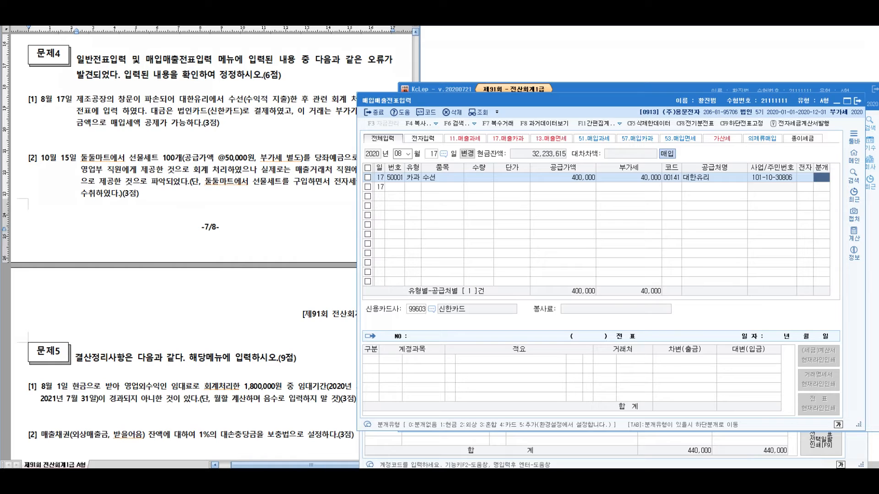
Set the journal type to mixed (3.혼합) and change the 원재료 debit account to 520 수선비
type("3")
key("Return")
key("Return")
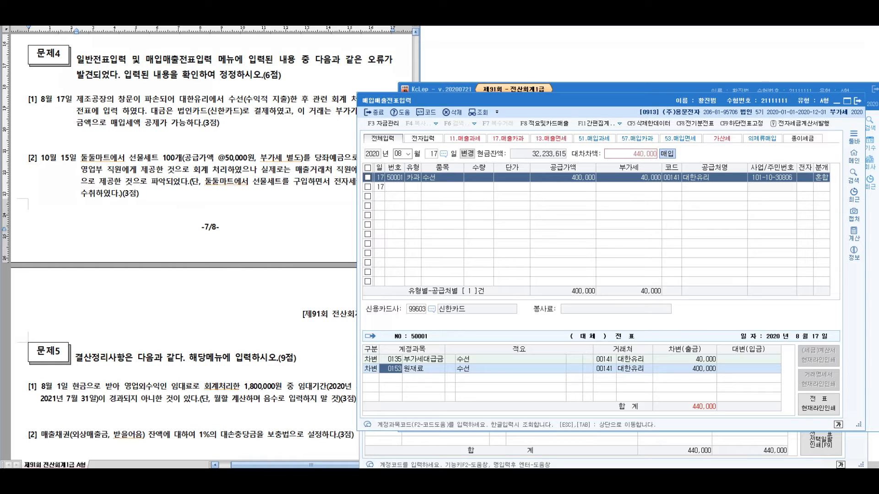
type("520")
key("Return")
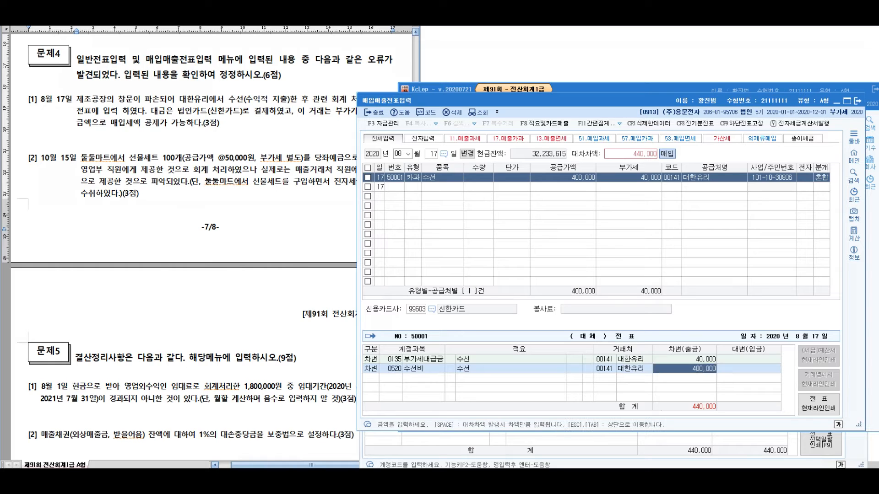
Add a credit line of 440,000 to account 253 미지급금 in the purchase journal
key("Return")
type("4253")
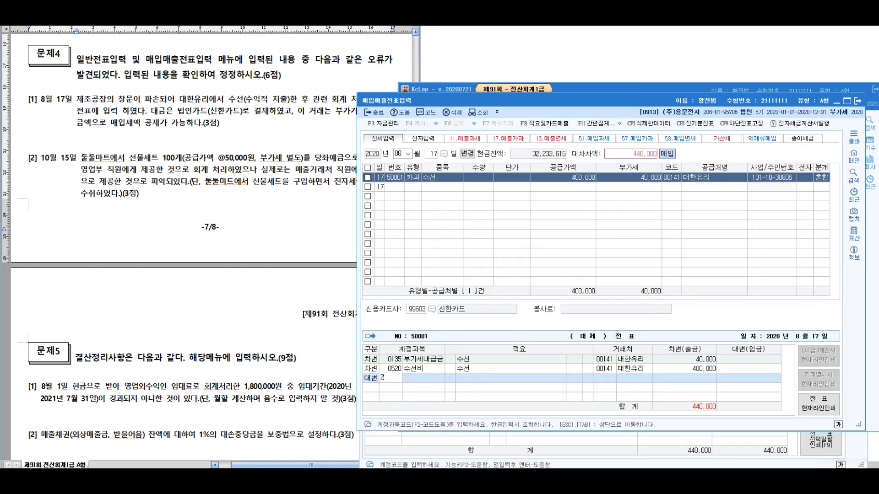
key("Return")
key("Return")
key("Return")
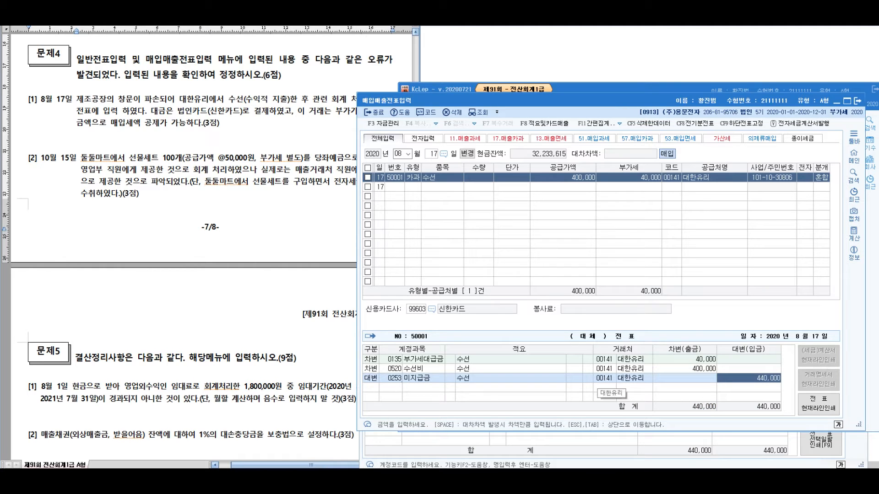
Change the 미지급금 line's counterparty to 신한카드 by searching for 카드, and complete the voucher
key("F2")
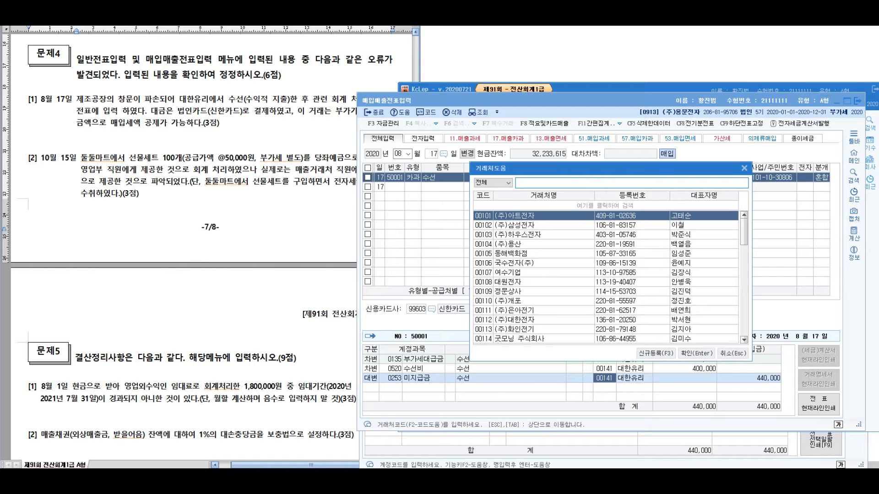
type("카ㄷ")
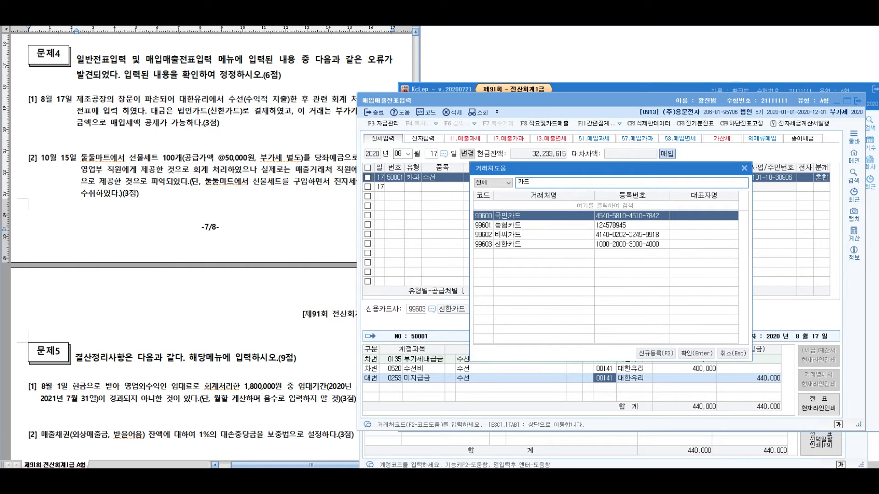
key("Down")
key("Down")
key("Down")
key("Return")
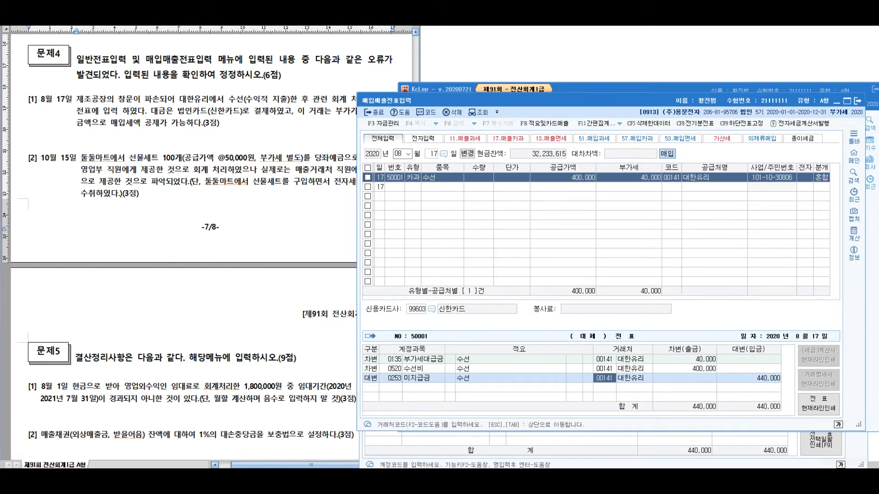
key("Return")
key("Return")
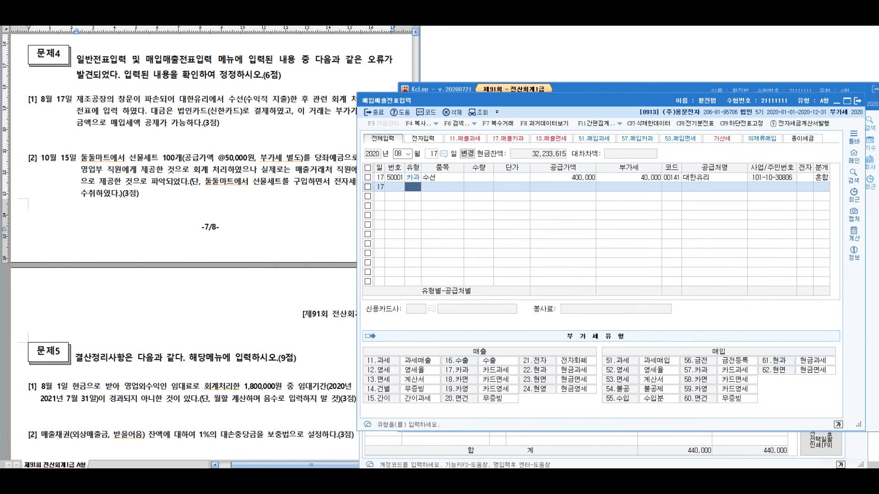
left_click(479, 178)
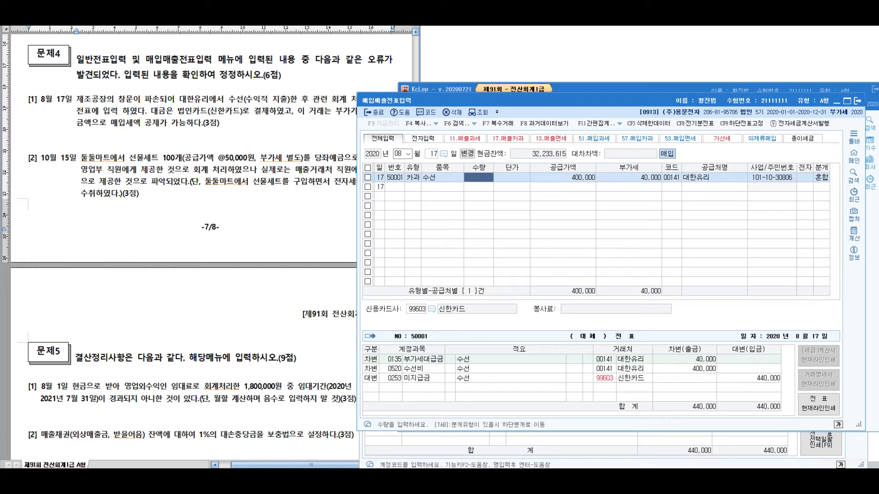
Delete both lines of the August 17 repair entry from the general voucher and close that window
key("alt+Tab")
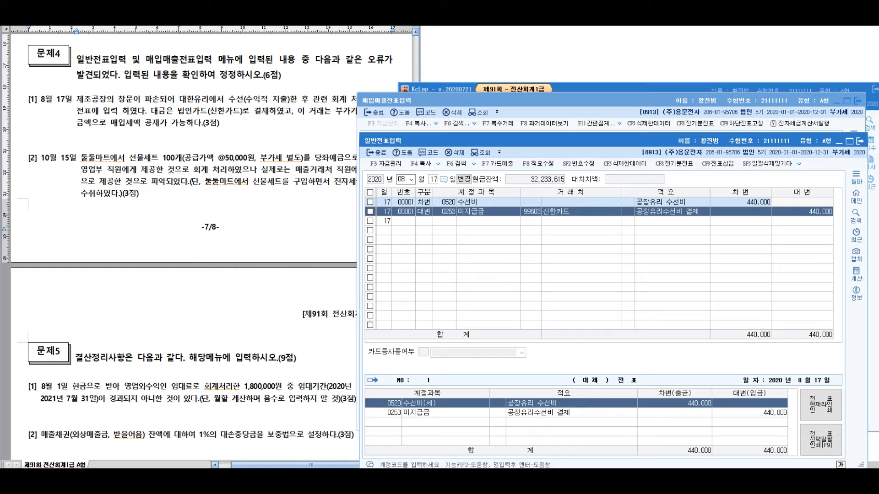
left_click(370, 193)
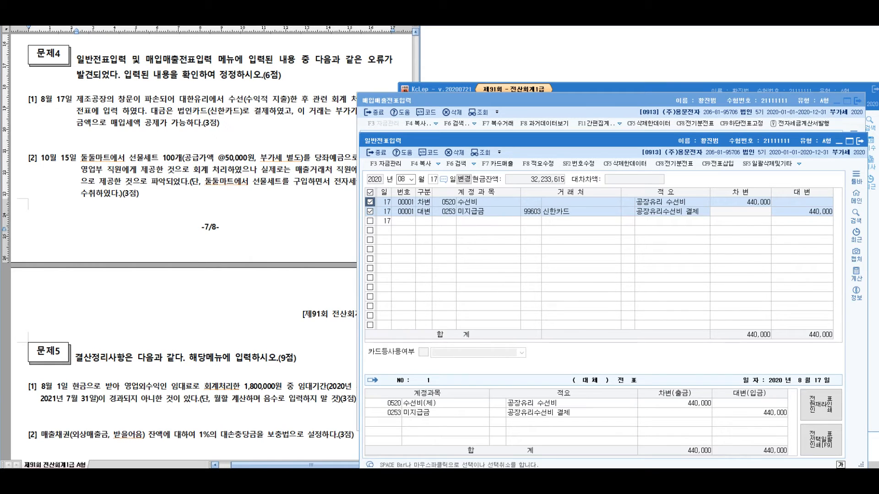
key("F5")
key("Return")
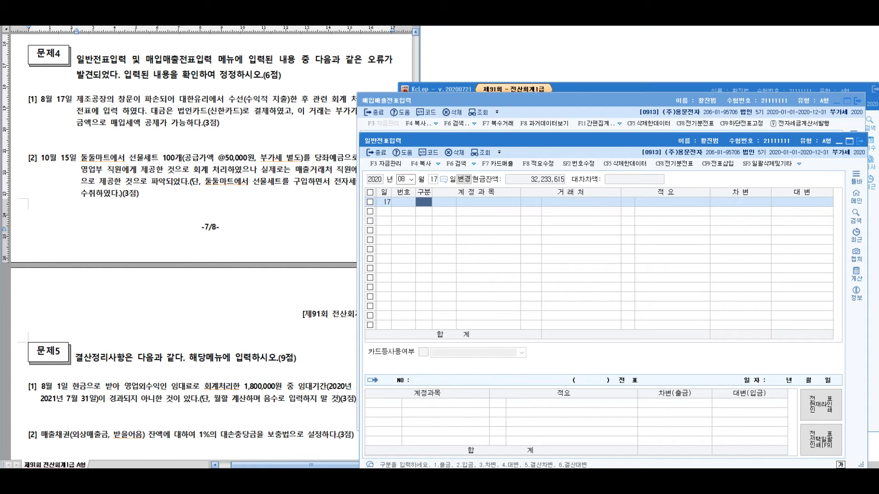
key("Escape")
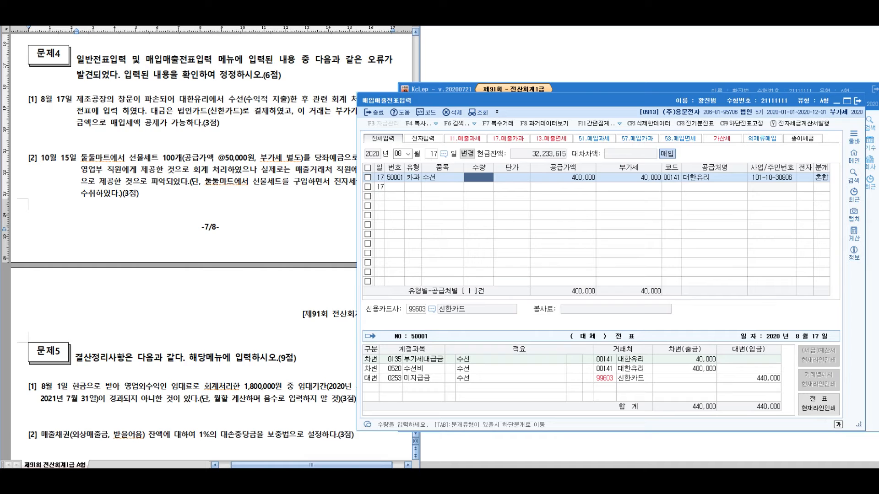
Bring the exam document forward and examine problem 4 item [2] on the October 15 gift sets, marking its supplier and recipient wording
left_click(140, 194)
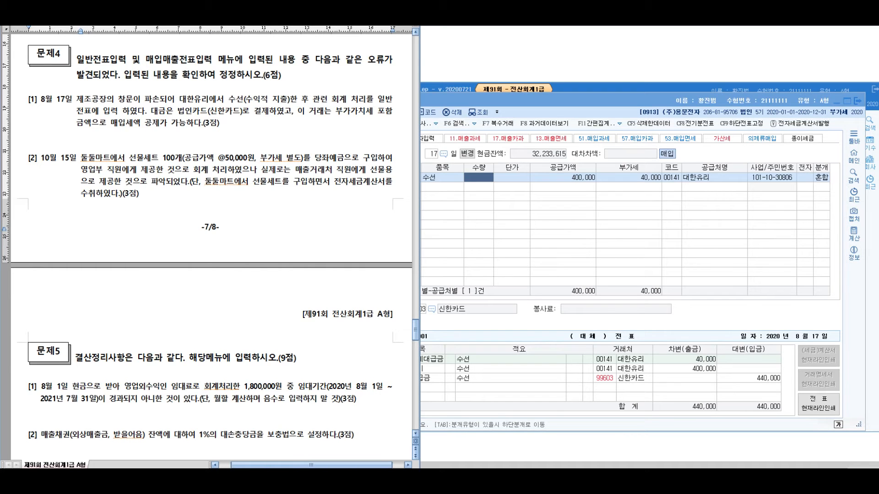
scroll(211, 248, "down", 1)
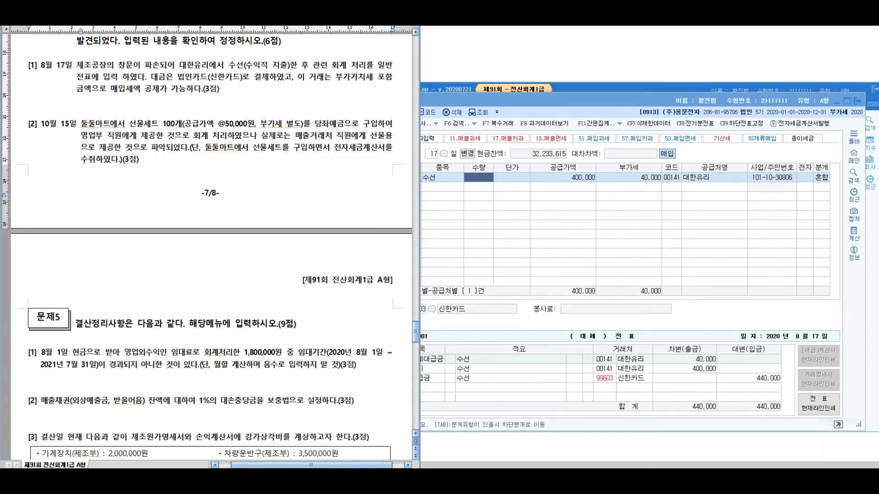
mouse_move(126, 96)
left_mouse_down()
mouse_move(147, 107)
mouse_move(190, 83)
left_mouse_up()
left_click_drag(124, 118, 109, 161)
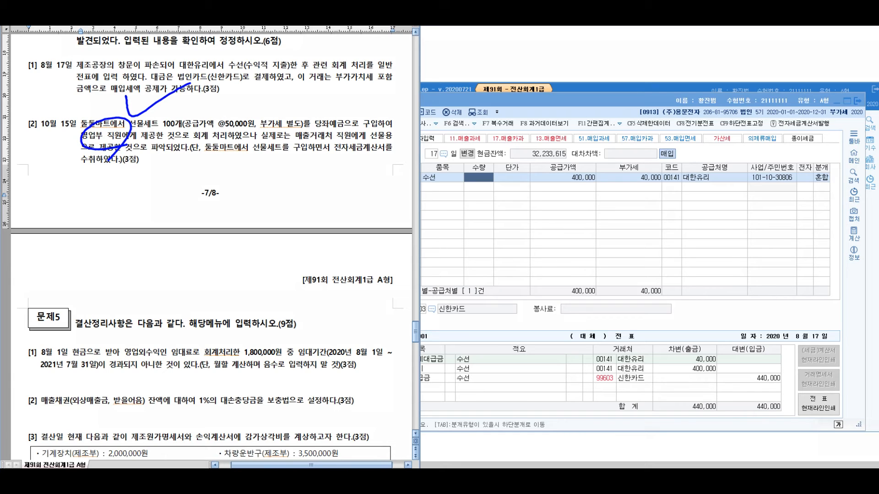
mouse_move(249, 142)
left_mouse_down()
mouse_move(280, 115)
mouse_move(351, 120)
mouse_move(331, 159)
left_mouse_up()
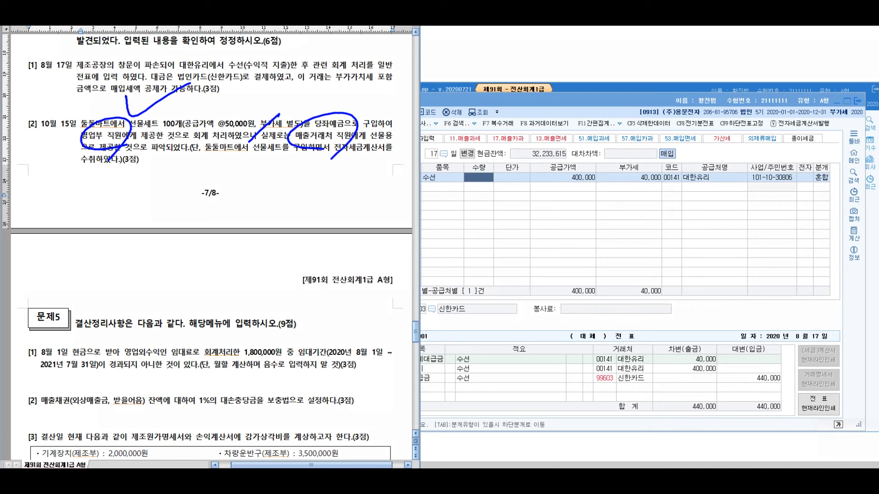
Handwrite pen notes below the October 15 item, crossing out the original entry and circling the corrected one
mouse_move(72, 192)
left_mouse_down()
mouse_move(116, 190)
mouse_move(106, 186)
left_mouse_up()
mouse_move(142, 172)
left_mouse_down()
mouse_move(144, 198)
mouse_move(155, 197)
left_mouse_up()
mouse_move(136, 210)
left_mouse_down()
mouse_move(155, 198)
mouse_move(160, 221)
left_mouse_up()
left_click_drag(161, 186, 183, 192)
left_click_drag(186, 178, 187, 218)
left_click_drag(192, 178, 200, 189)
left_click_drag(186, 201, 231, 211)
mouse_move(234, 190)
left_mouse_down()
mouse_move(243, 212)
mouse_move(247, 203)
left_mouse_up()
left_click_drag(255, 189, 263, 235)
left_click_drag(291, 181, 295, 214)
mouse_move(310, 174)
left_mouse_down()
mouse_move(309, 223)
mouse_move(334, 219)
left_mouse_up()
left_click_drag(101, 224, 315, 173)
left_click_drag(131, 180, 308, 219)
mouse_move(83, 269)
left_mouse_down()
mouse_move(143, 274)
mouse_move(131, 263)
mouse_move(193, 290)
left_mouse_up()
left_click_drag(197, 262, 198, 280)
left_click_drag(191, 288, 205, 293)
left_click_drag(204, 265, 225, 289)
mouse_move(229, 261)
left_mouse_down()
mouse_move(231, 285)
mouse_move(239, 281)
left_mouse_up()
left_click_drag(248, 251, 252, 300)
left_click_drag(274, 256, 279, 286)
left_click_drag(292, 247, 291, 304)
left_click_drag(313, 268, 323, 284)
mouse_move(368, 275)
left_mouse_down()
mouse_move(266, 317)
mouse_move(328, 326)
left_mouse_up()
left_click_drag(366, 260, 399, 256)
left_click_drag(369, 280, 400, 276)
left_click_drag(396, 243, 386, 284)
Handwrite the note 유형 변경 to 불공 over the voucher window, link it to the question, and clear all pen marks
left_click_drag(434, 242, 447, 291)
left_click_drag(453, 265, 458, 296)
left_click_drag(463, 240, 472, 277)
left_click_drag(471, 250, 501, 286)
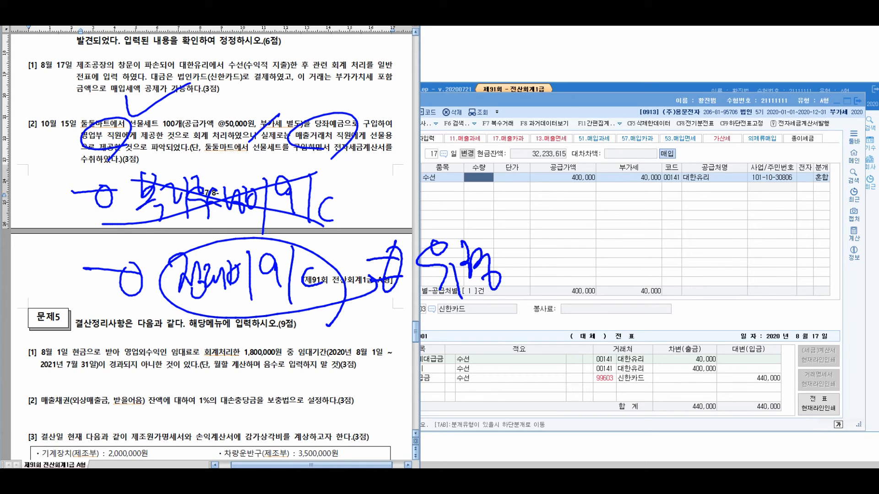
left_click_drag(540, 240, 545, 280)
mouse_move(554, 247)
left_mouse_down()
mouse_move(556, 269)
mouse_move(579, 286)
left_mouse_up()
mouse_move(572, 275)
left_mouse_down()
mouse_move(598, 248)
mouse_move(614, 275)
left_mouse_up()
left_click_drag(494, 320, 493, 338)
mouse_move(507, 322)
left_mouse_down()
mouse_move(509, 343)
mouse_move(526, 337)
left_mouse_up()
left_click_drag(545, 315, 552, 341)
left_click_drag(533, 341, 566, 366)
left_click_drag(562, 325, 567, 337)
left_click_drag(559, 343, 573, 368)
left_click_drag(589, 326, 590, 338)
left_click_drag(594, 333, 591, 350)
left_click_drag(521, 328, 551, 320)
mouse_move(389, 151)
left_mouse_down()
mouse_move(447, 122)
mouse_move(501, 231)
mouse_move(451, 254)
left_mouse_up()
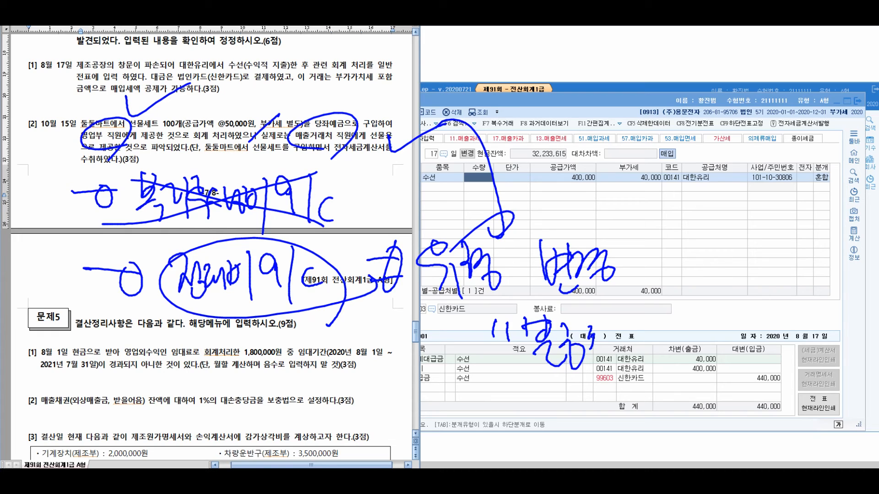
key("Escape")
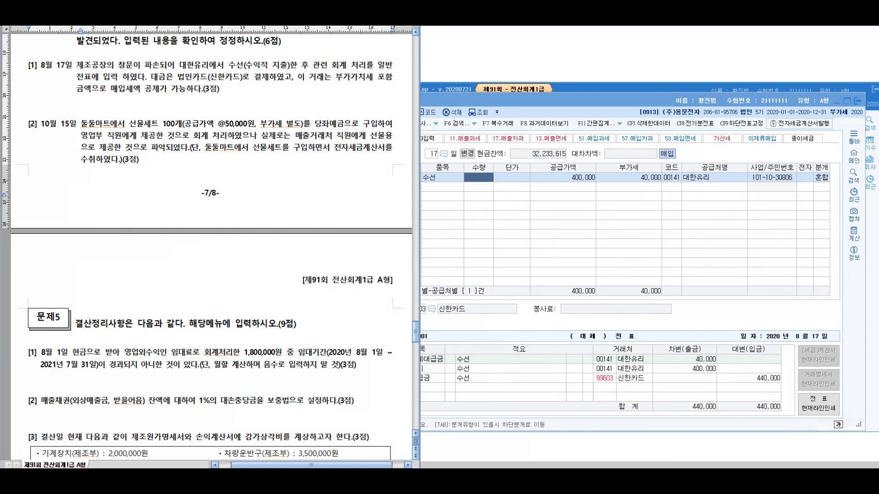
Load the October 15 voucher in 매입매출전표입력 and display the journal lines of the 둘둘마트 gift purchase
left_click(792, 101)
key("Escape")
type("1015")
key("Up")
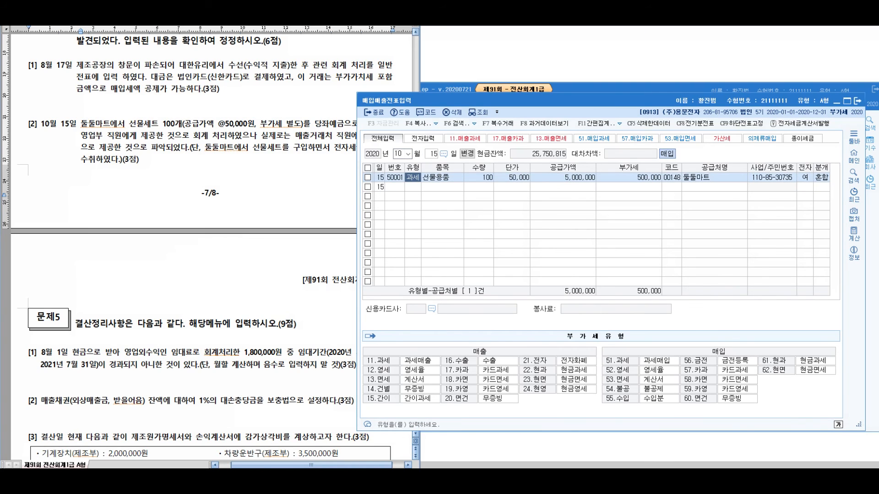
key("Return")
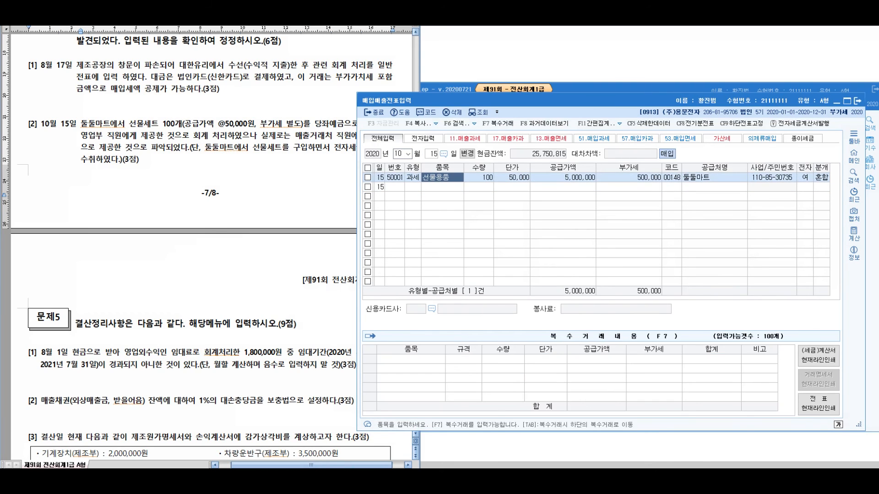
key("Return")
key("Return")
key("Return")
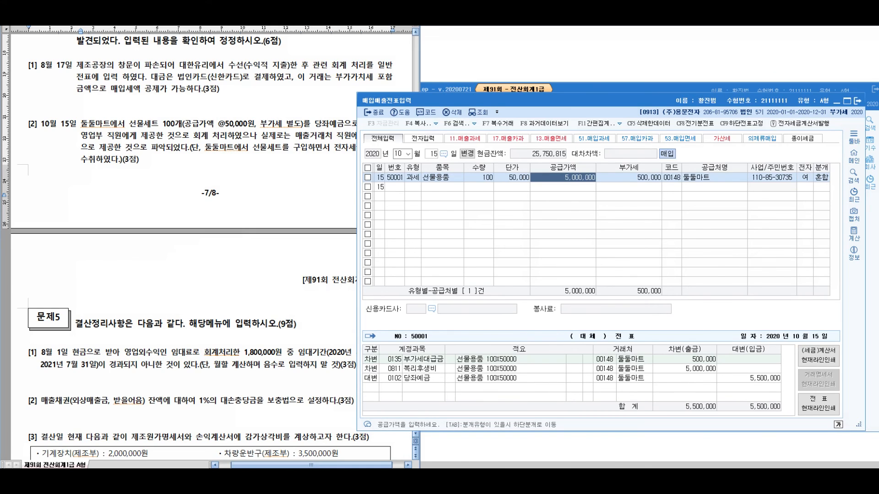
Change the 둘둘마트 purchase type to 54 불공 with non-deduction reason 4 (접대비 및 이와 유사한 비용 관련), and go to its journal entry
left_click(413, 178)
type("54")
left_click(413, 178)
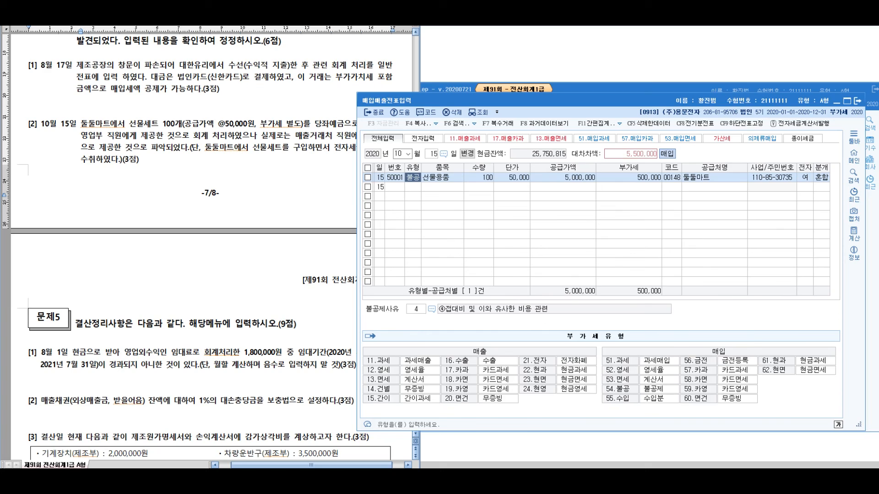
key("Return")
key("Return")
key("Return")
key("Tab")
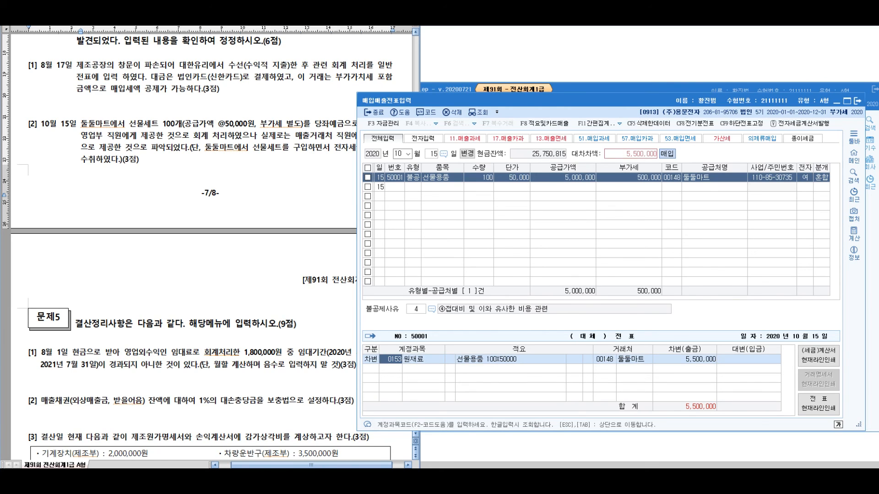
Change the debit line's account from 원재료 to 813 접대비 and move the voucher window clear of the question text
type("813")
key("Return")
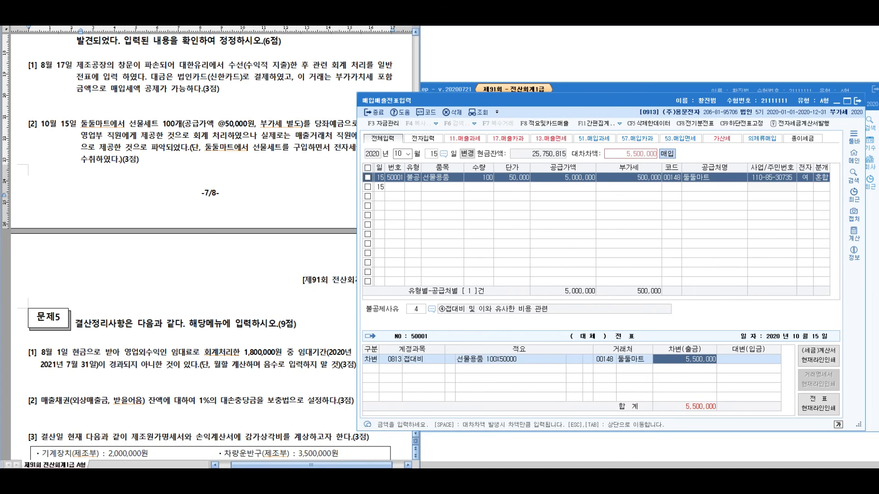
left_click_drag(460, 102, 504, 100)
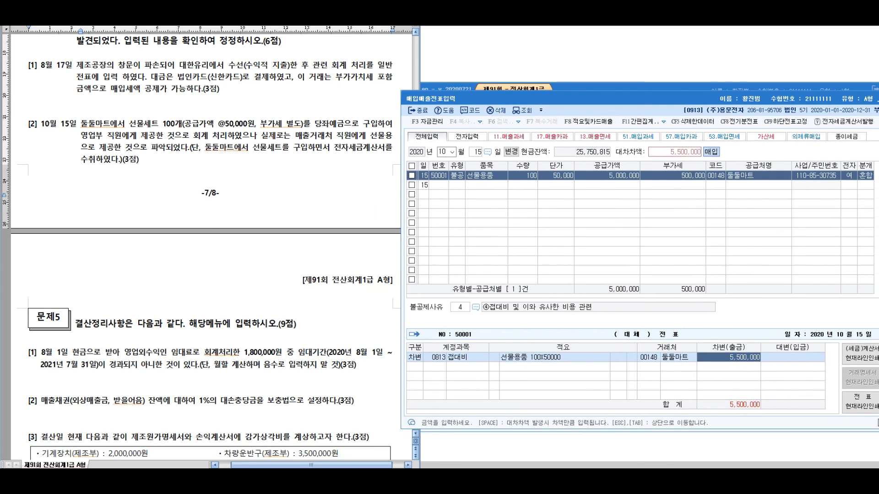
Add a credit line of 5,500,000 to account 102 당좌예금, complete the October 15 voucher, and reselect it for review
key("Return")
type("4102")
key("Return")
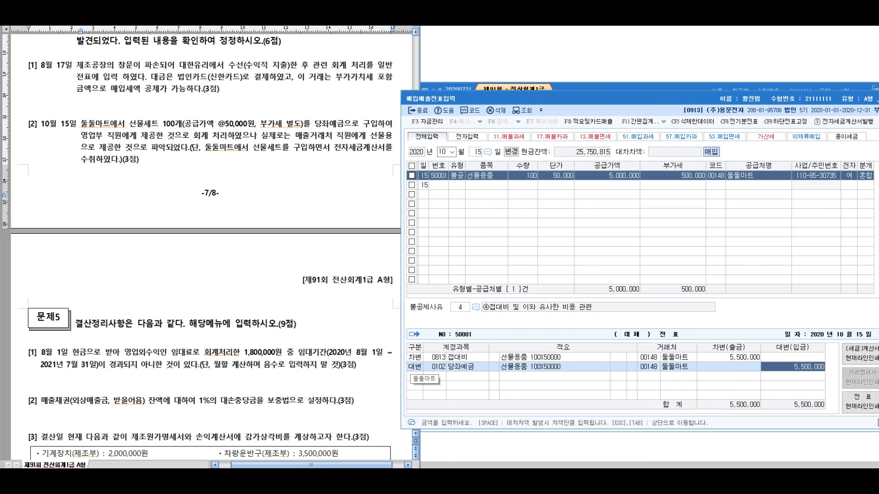
key("Return")
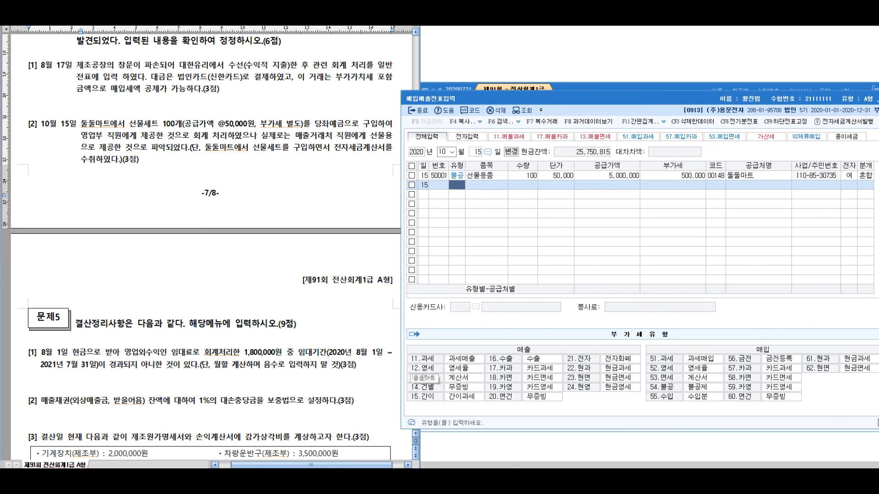
left_click(523, 176)
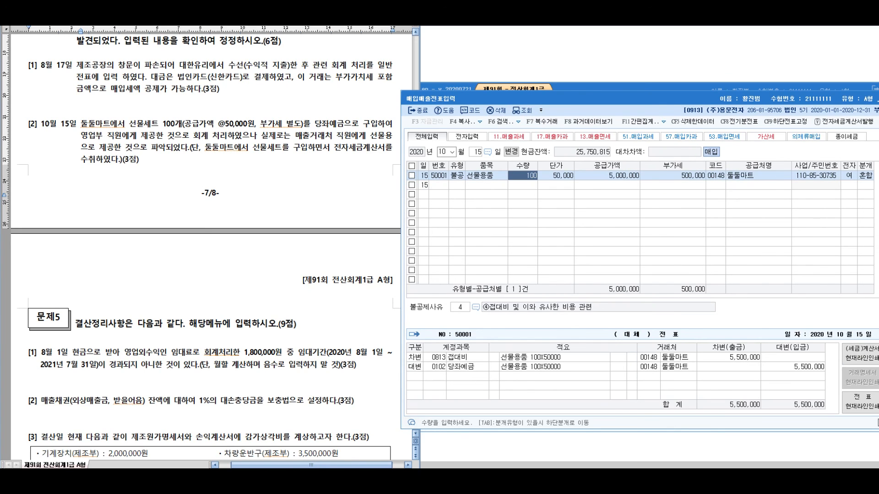